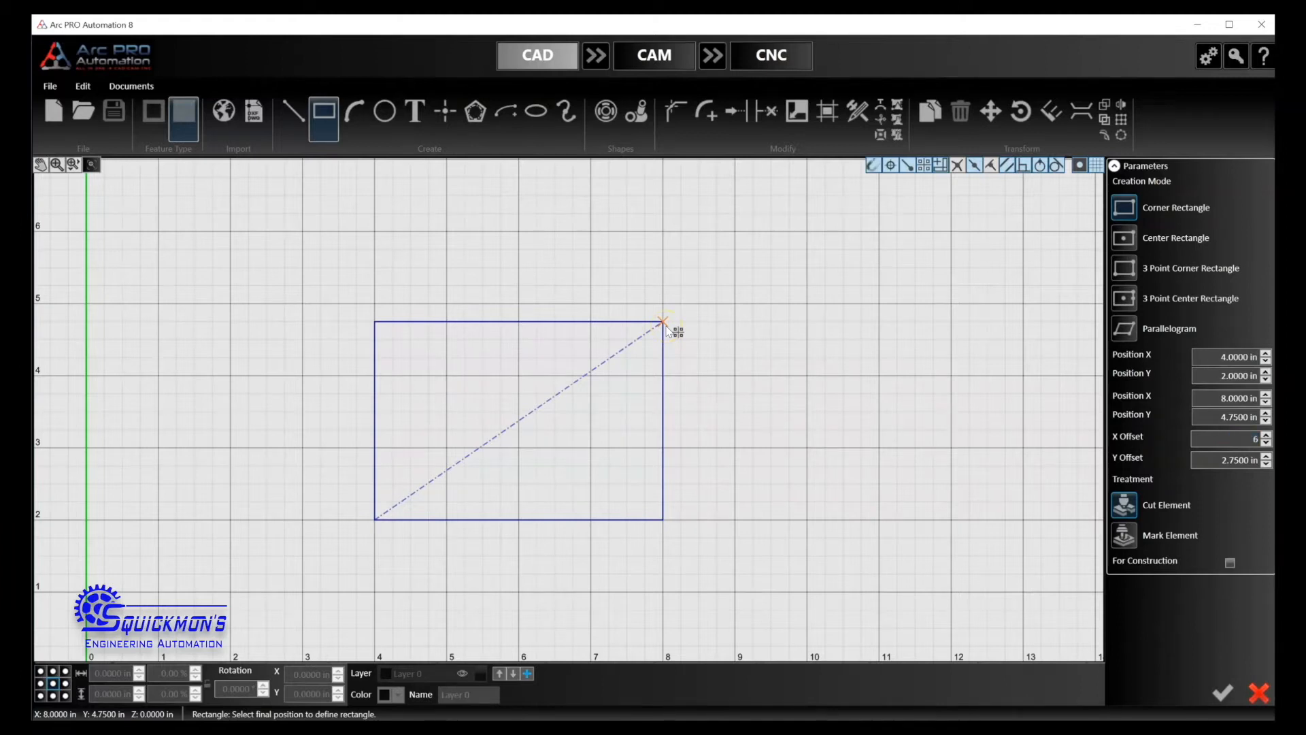
Finish the corner rectangle from (4, 2) with an X offset of 6 in and a Y offset of 4 in.
key("Return")
type("4")
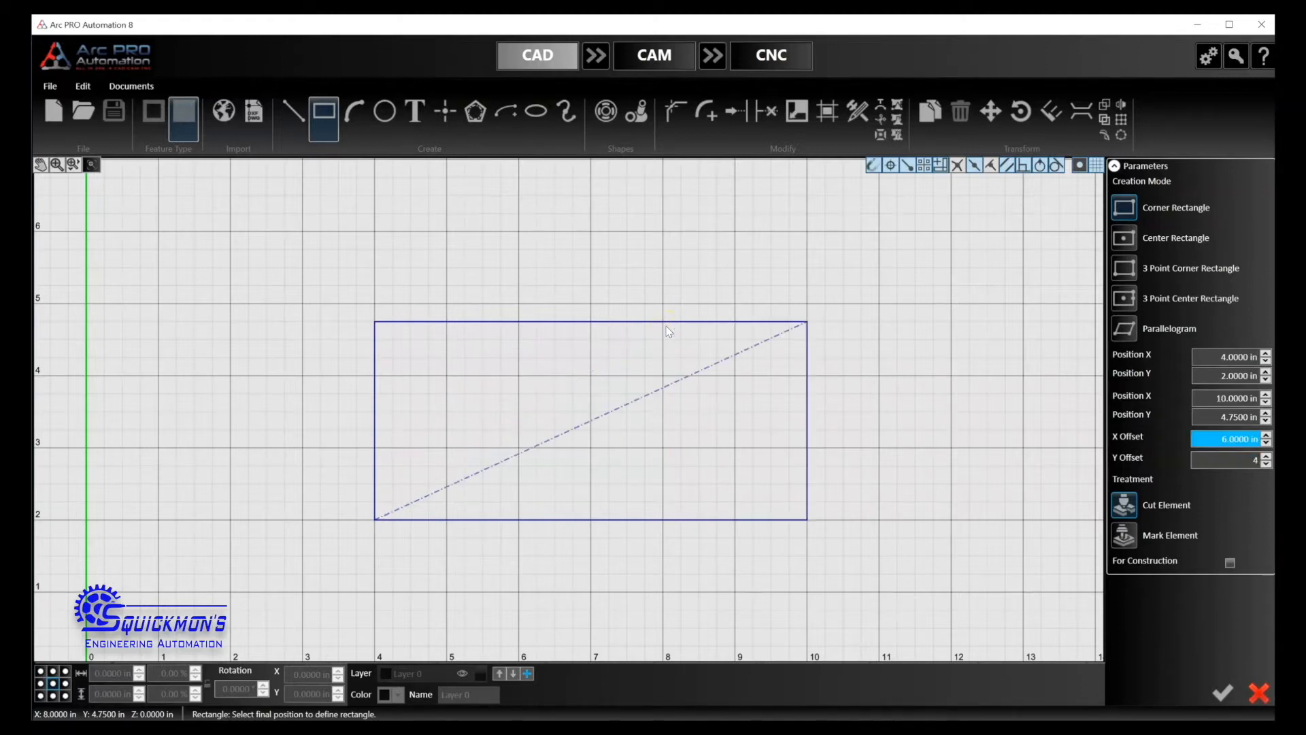
key("Return")
key("Return")
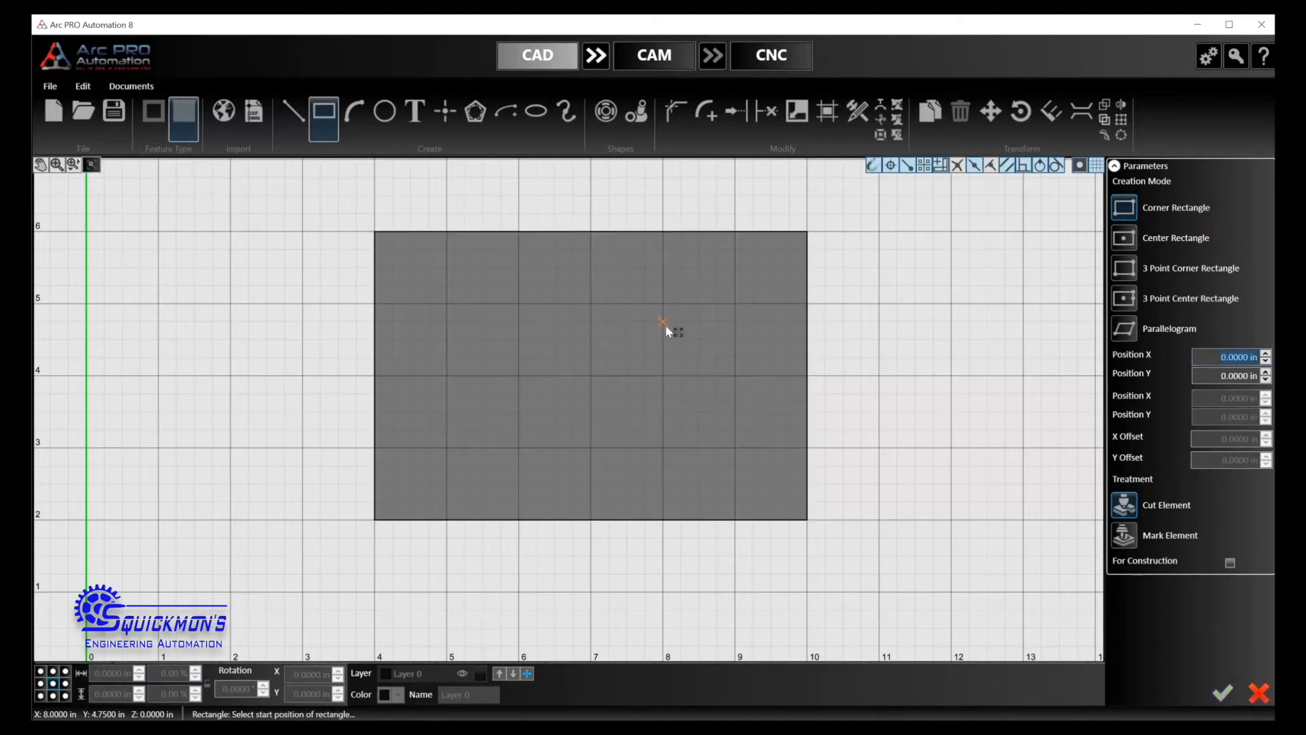
key("Escape")
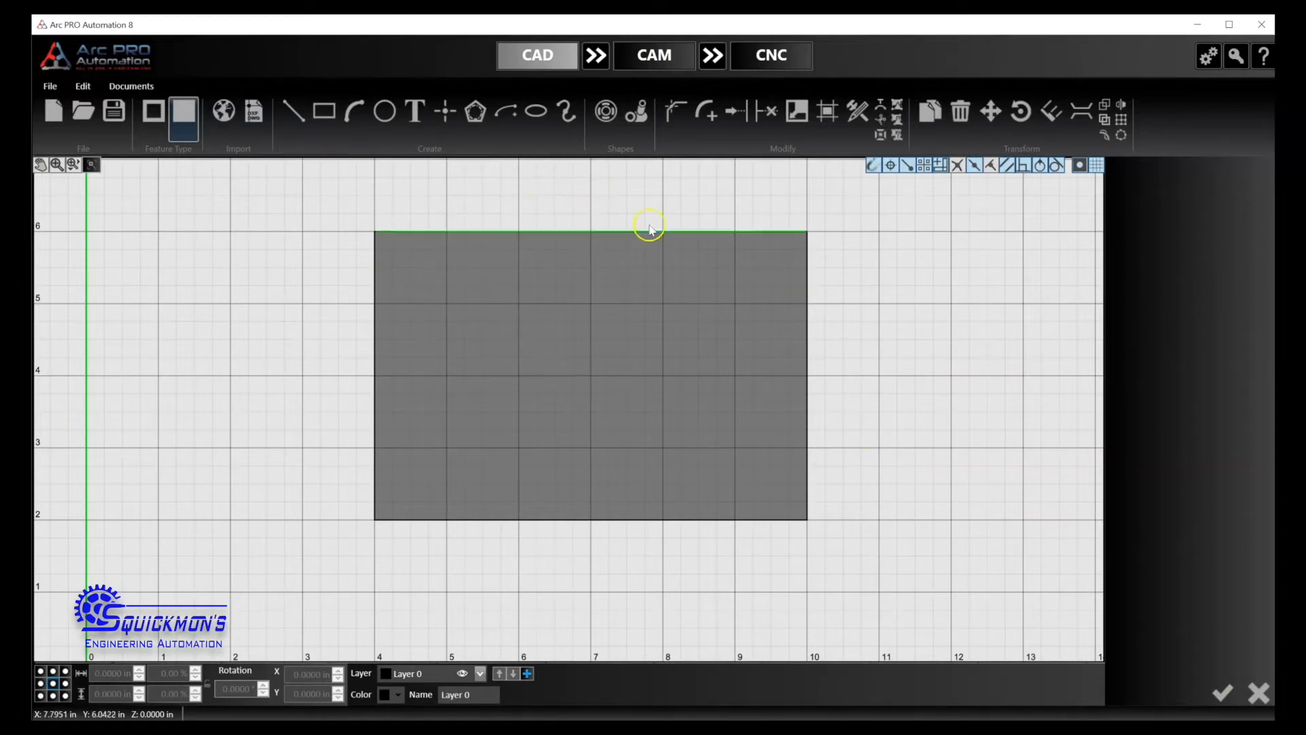
Start a chamfer on the rectangle's upper-left corner with the angle locked at 45°, trying distances of 1 in and 0.75 in.
left_click(677, 123)
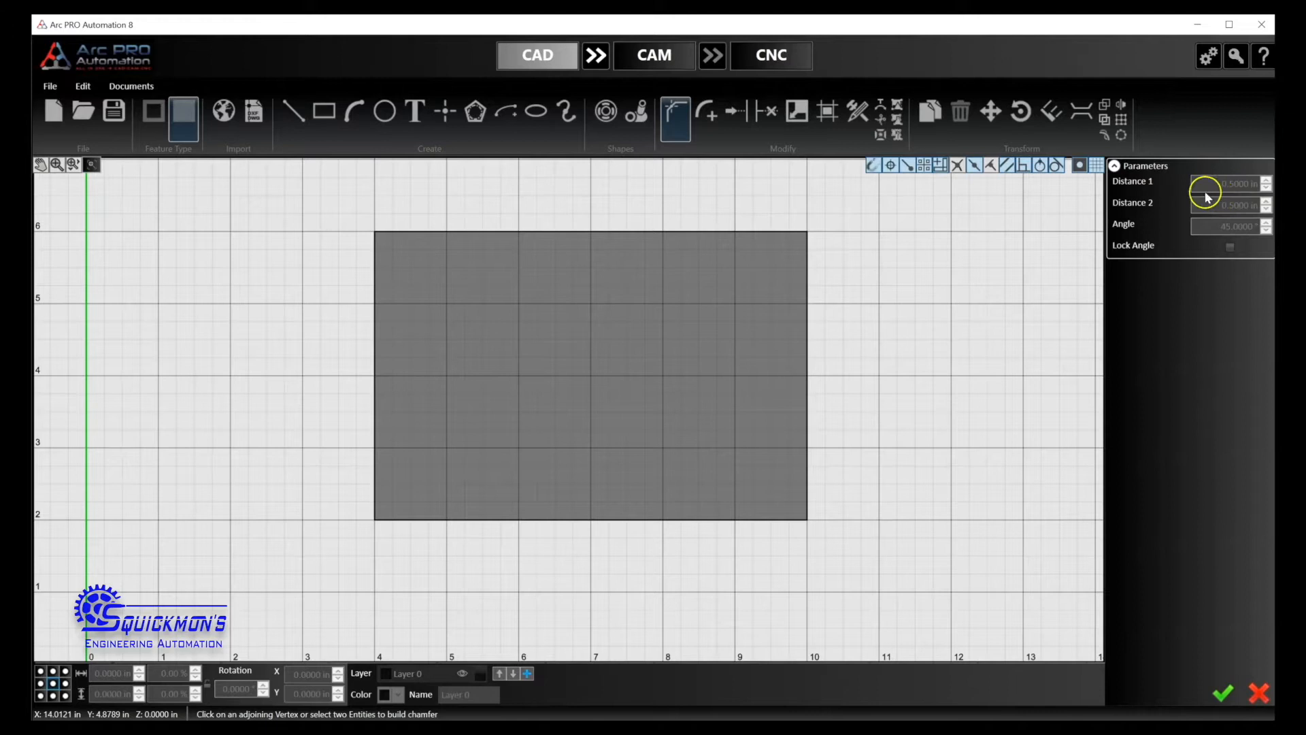
left_click(375, 232)
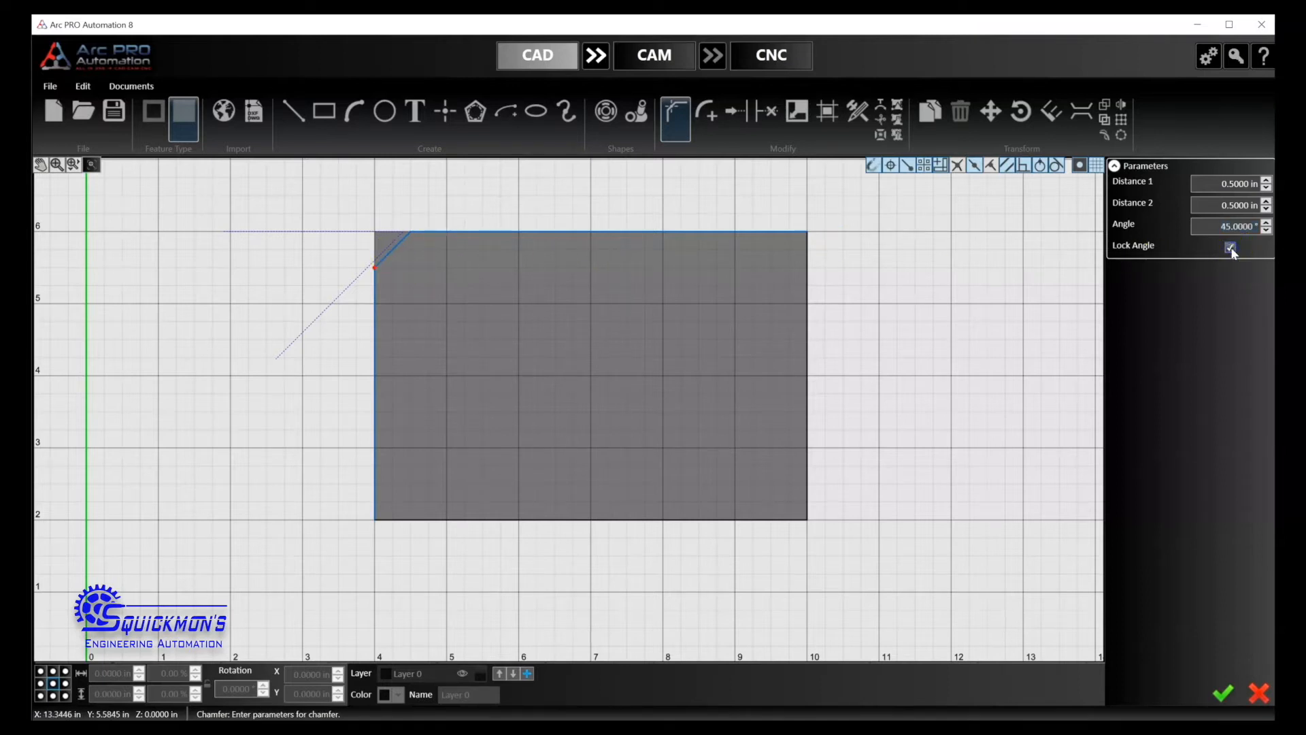
left_click(1239, 188)
type("1")
key("Return")
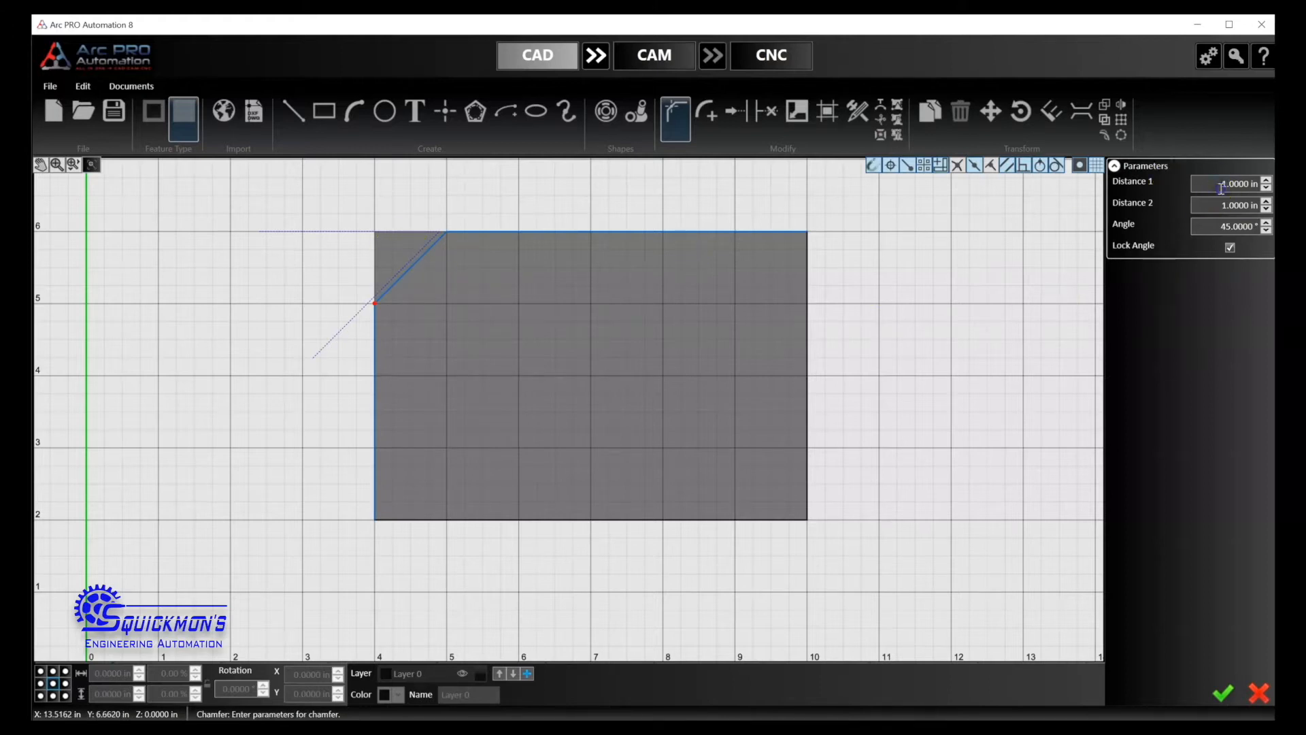
type(".75")
key("Return")
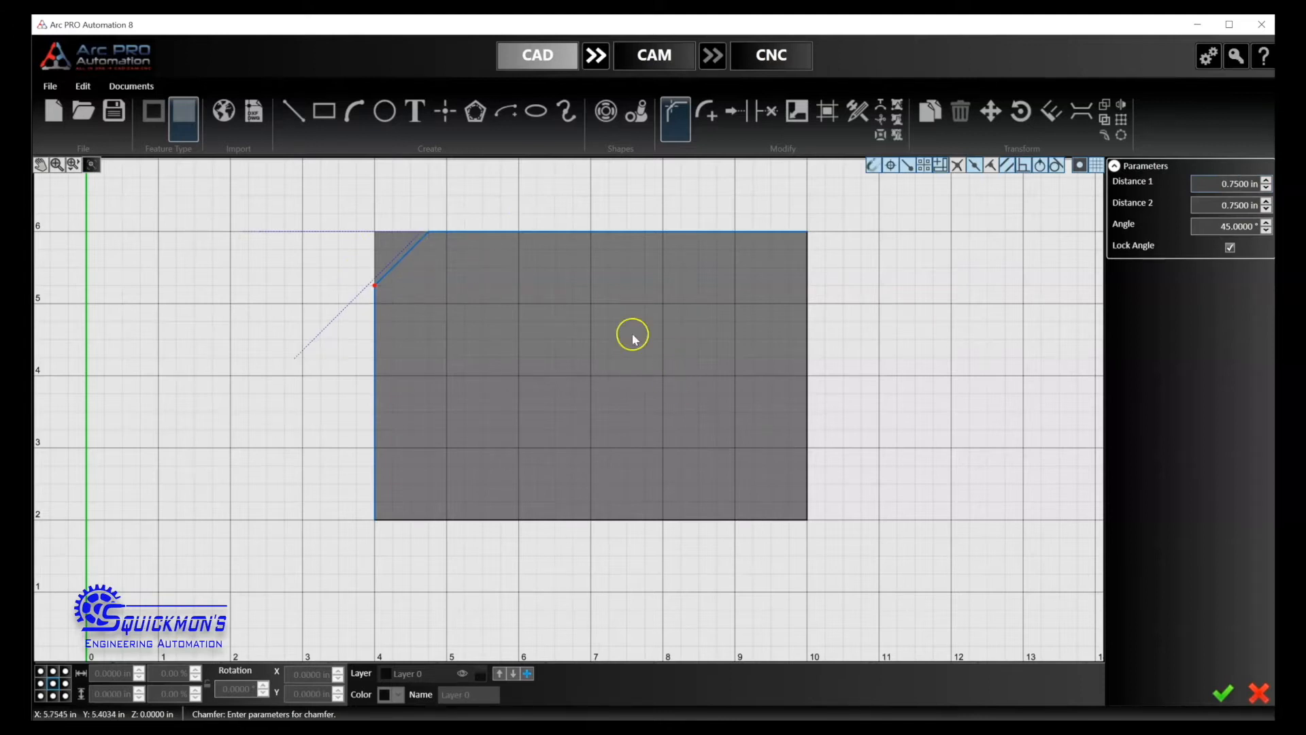
Unlock the chamfer angle, set Distance 1 to 6 in and Distance 2 to 1 in, and apply the chamfer.
left_click(1230, 249)
left_click(1231, 225)
left_click(1228, 184)
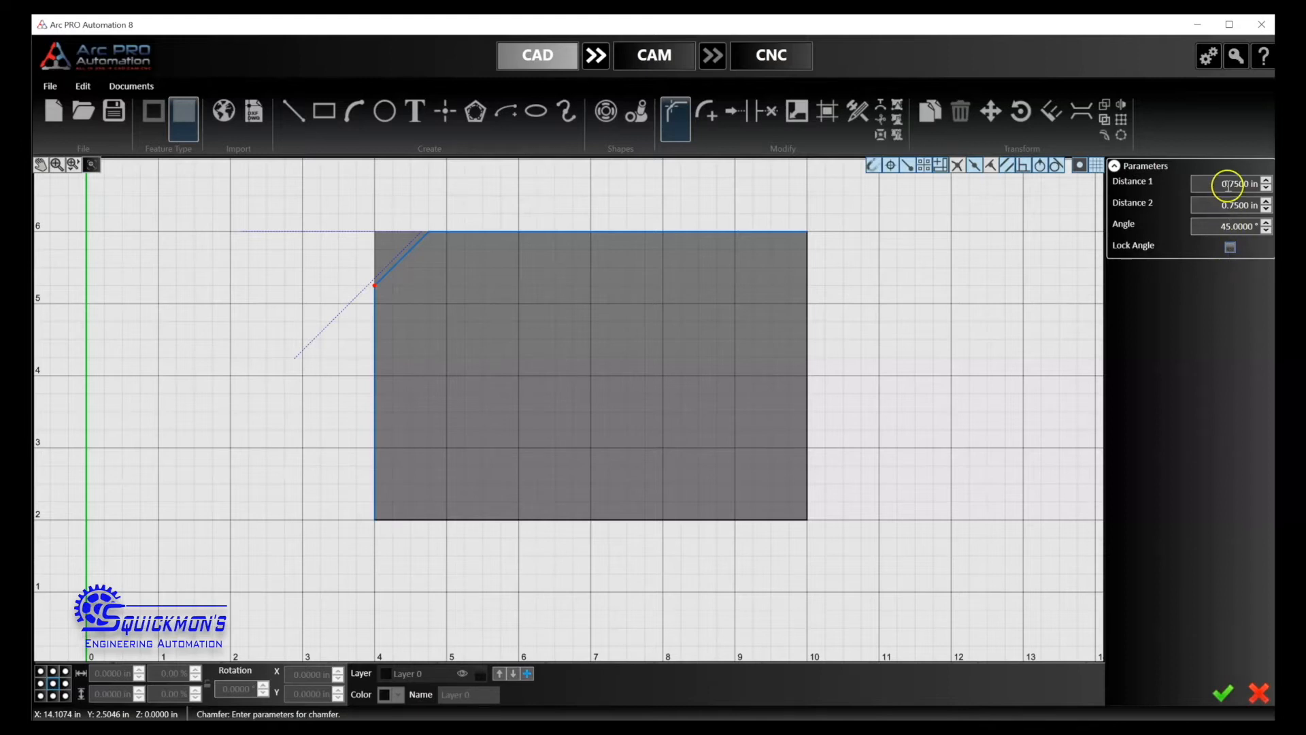
left_click(1260, 209)
type("6")
key("Return")
double_click(1247, 206)
key("Return")
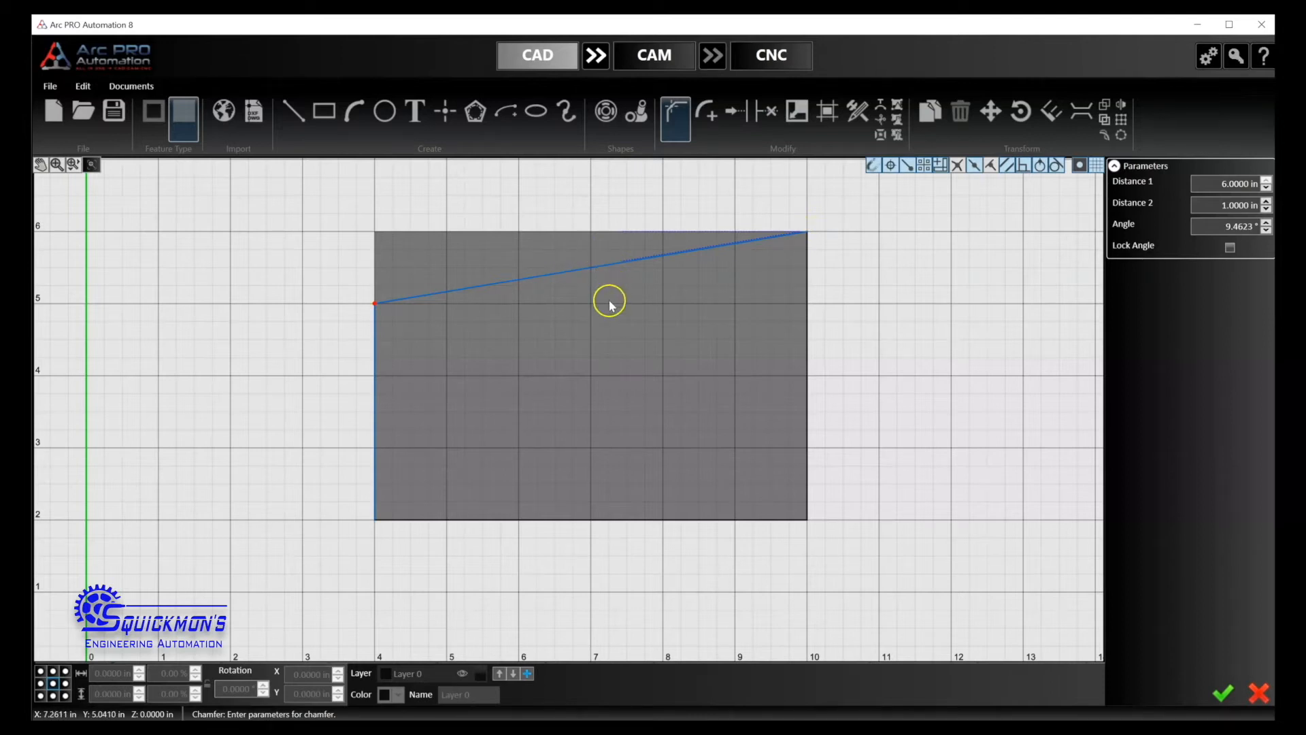
left_click(1222, 693)
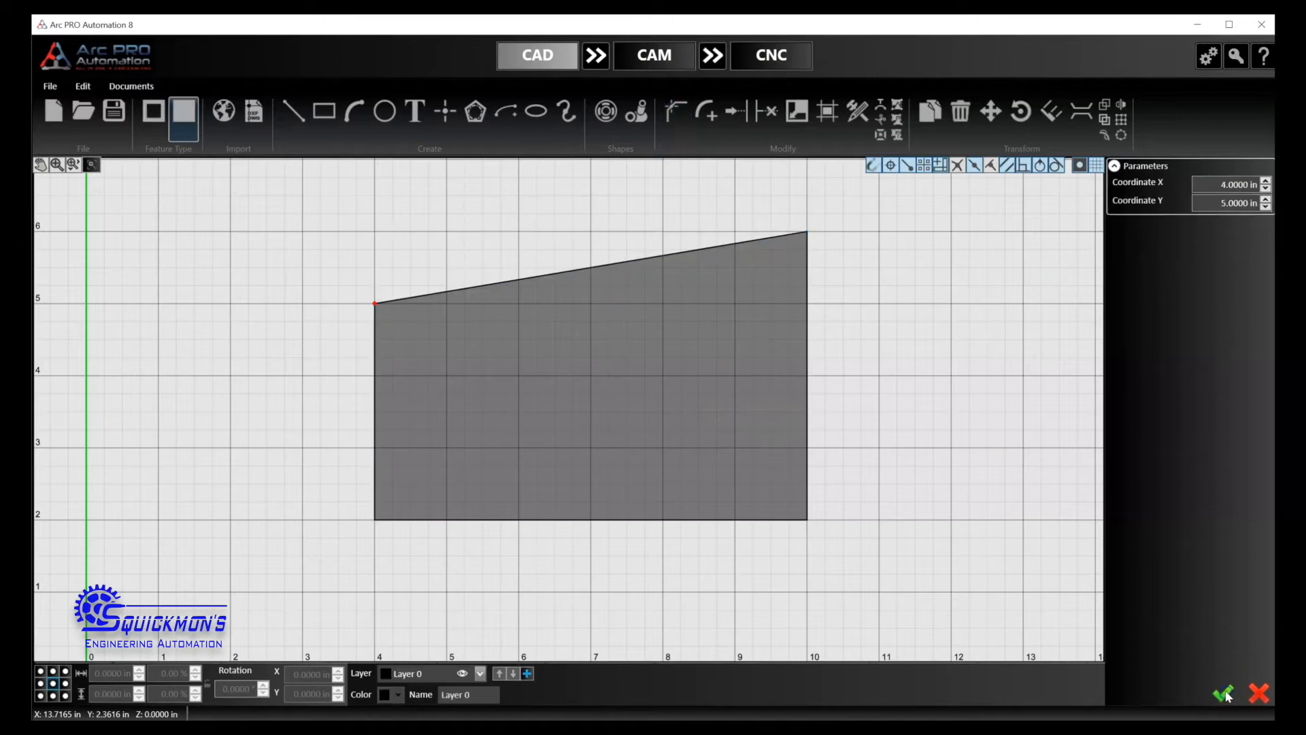
left_click(708, 113)
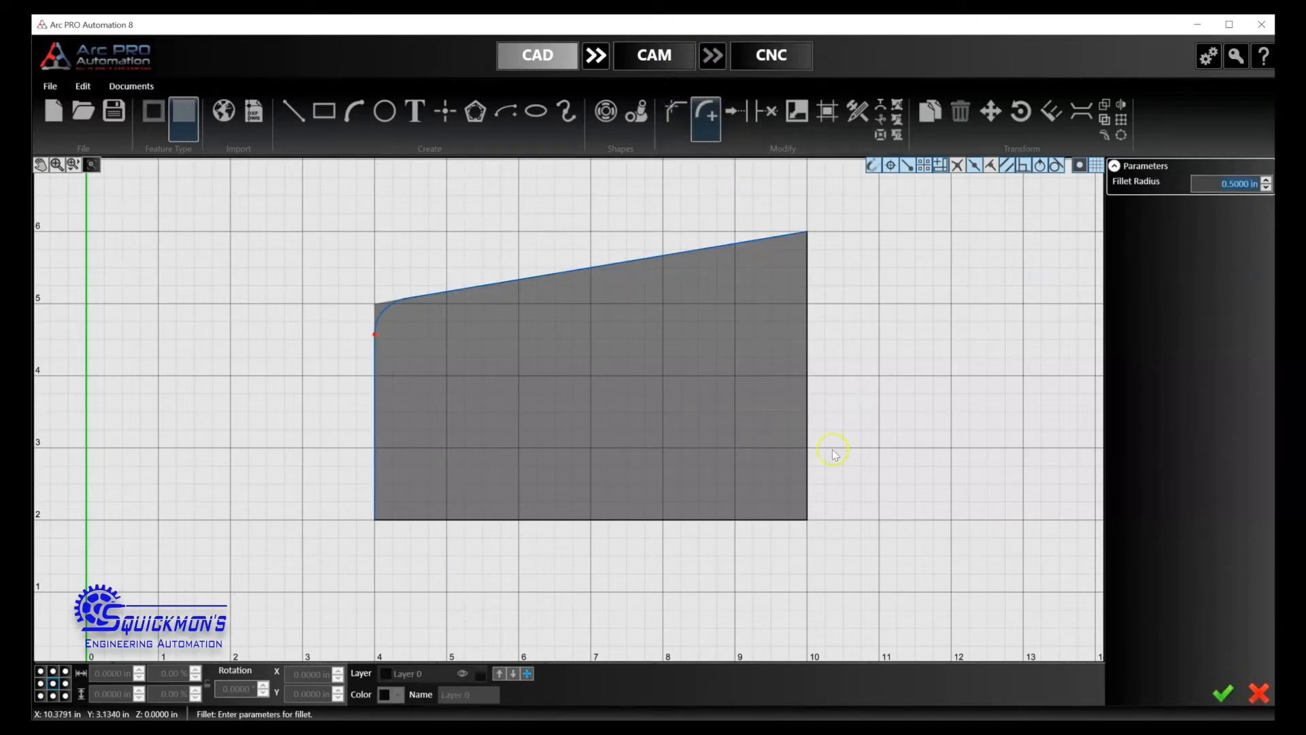
left_click(808, 520)
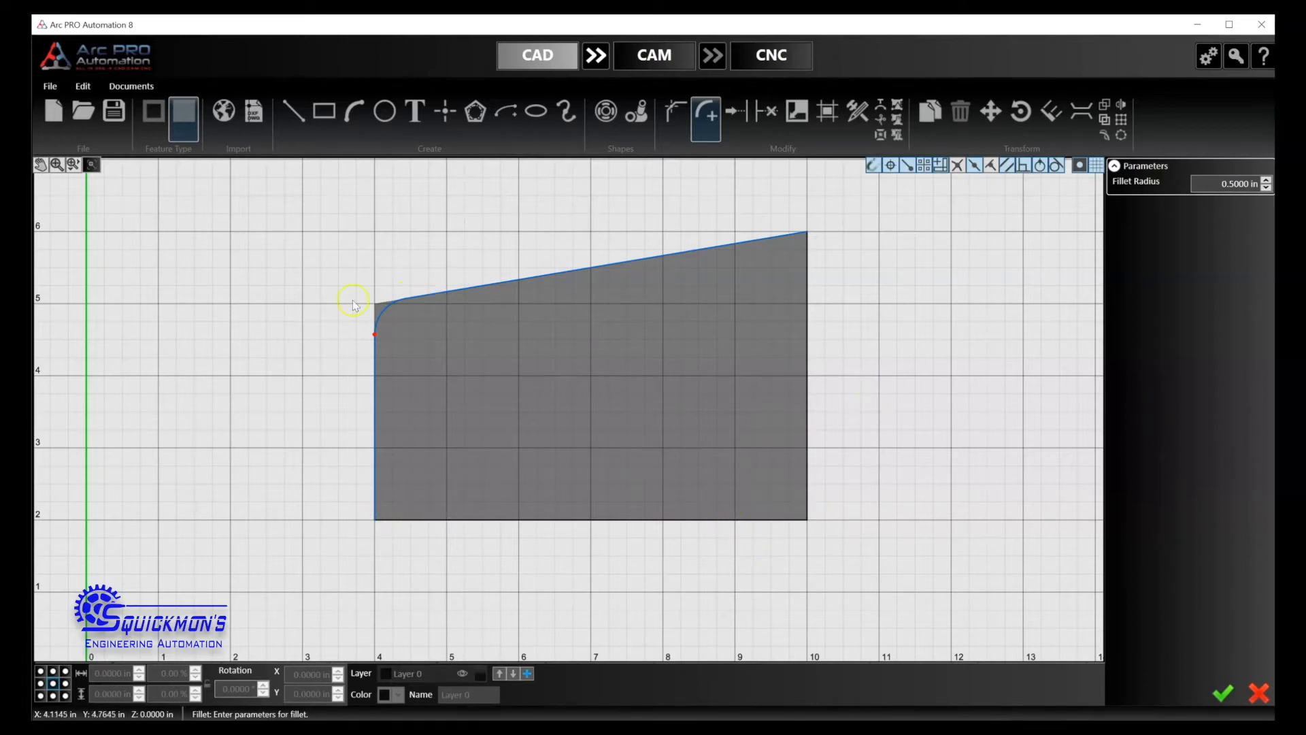
key("Escape")
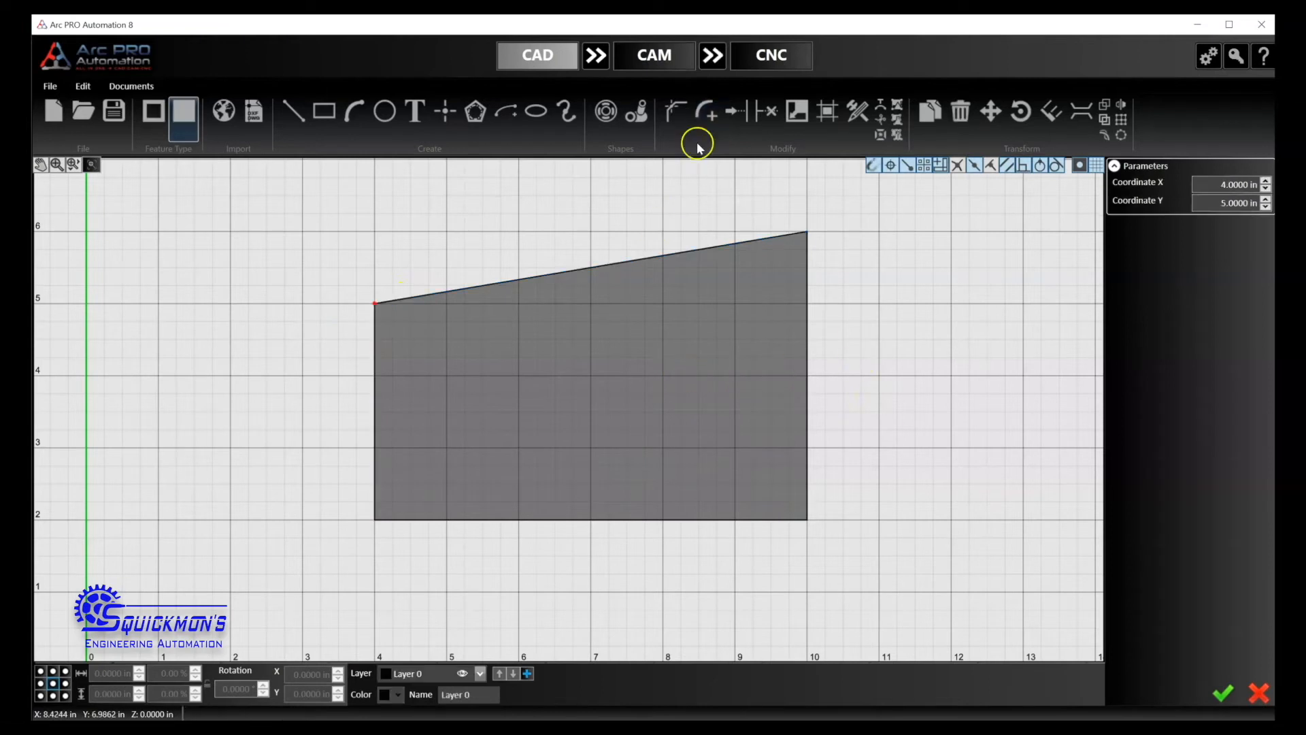
left_click(706, 111)
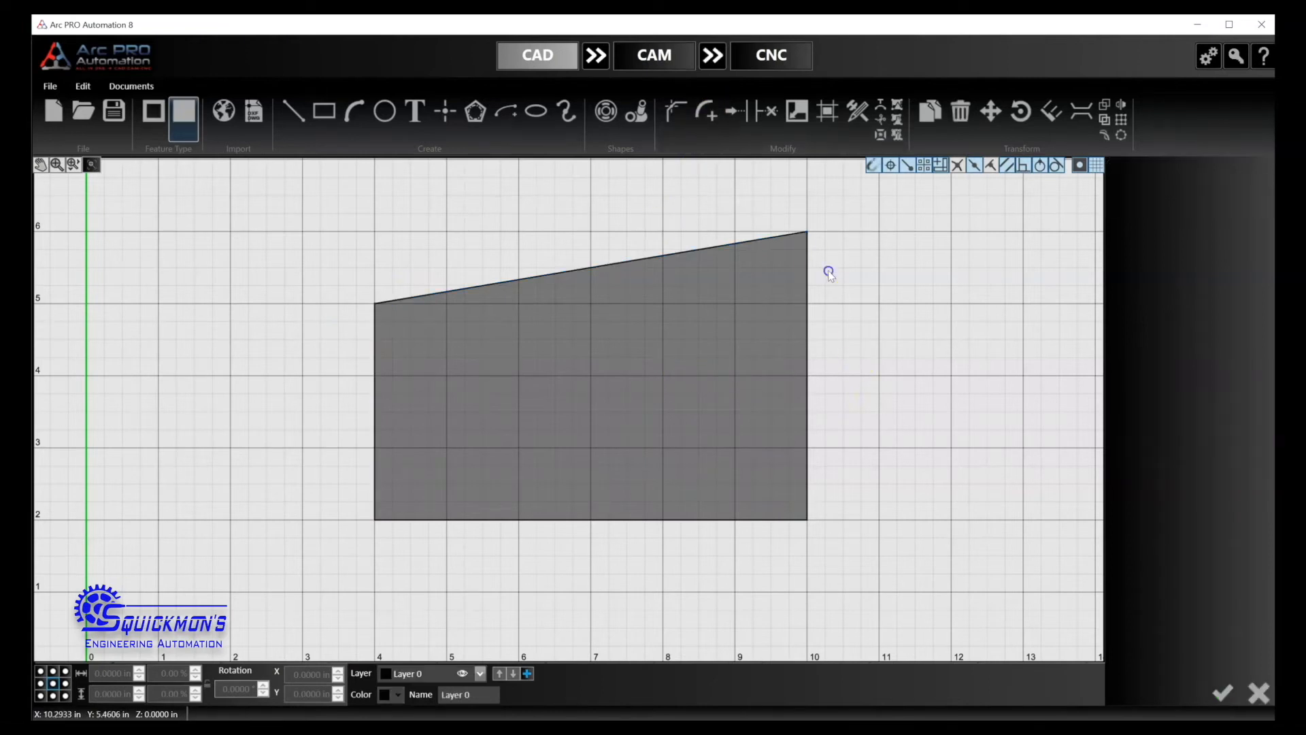
Start a fillet on the shape's lower-right corner, trying a radius of 0.375 in and then 1 in.
left_click(706, 113)
left_click(803, 520)
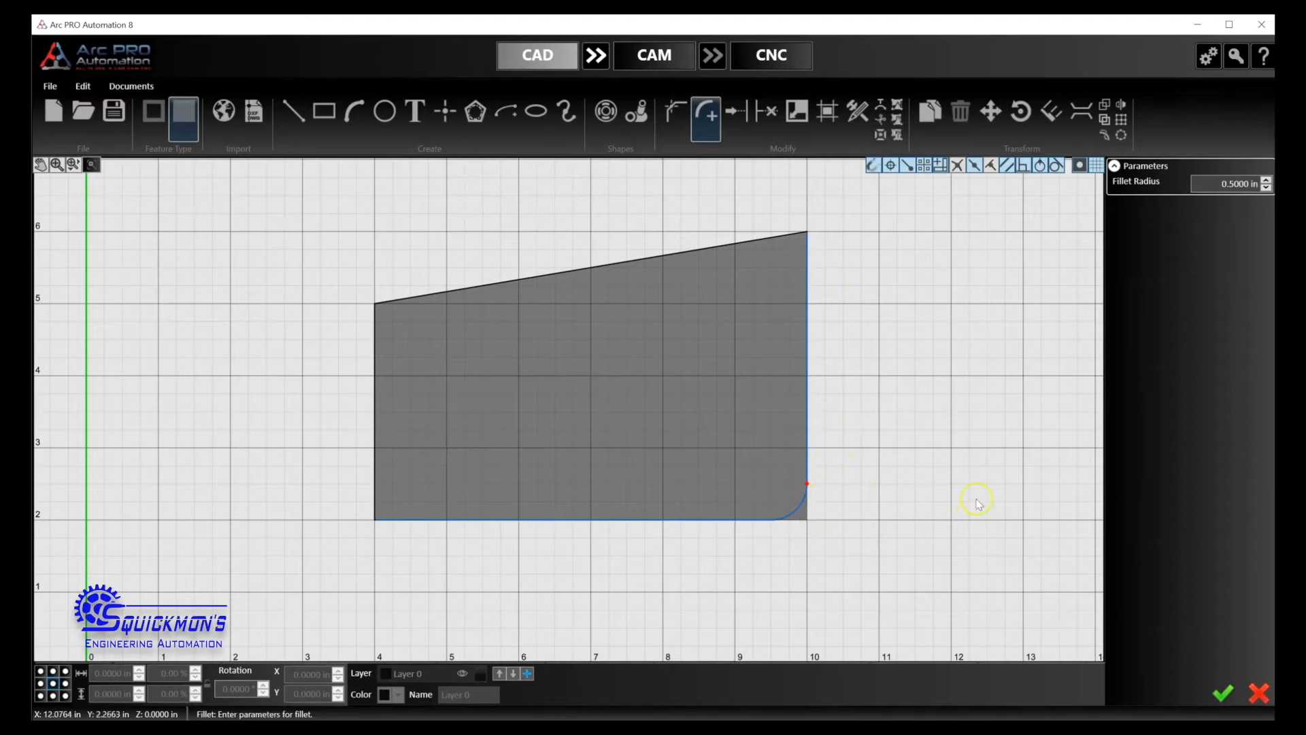
left_click(1249, 185)
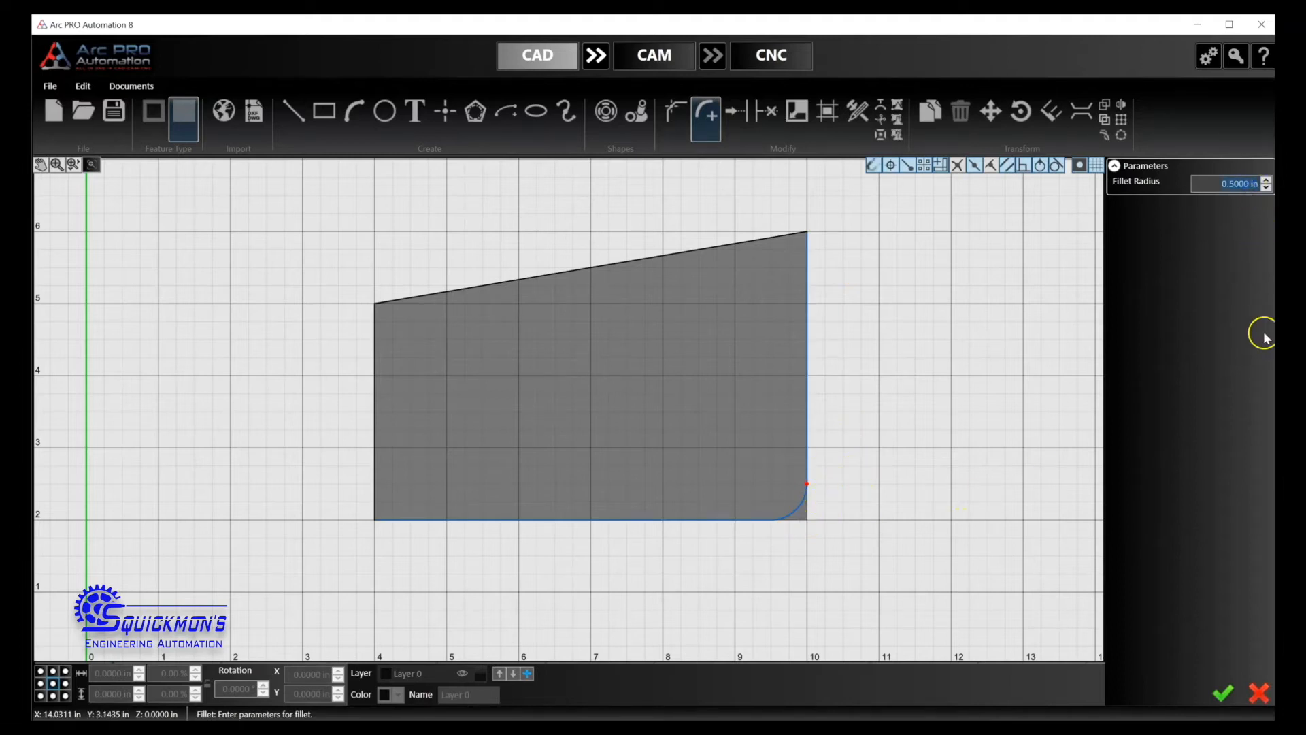
type(".375")
left_click(1192, 405)
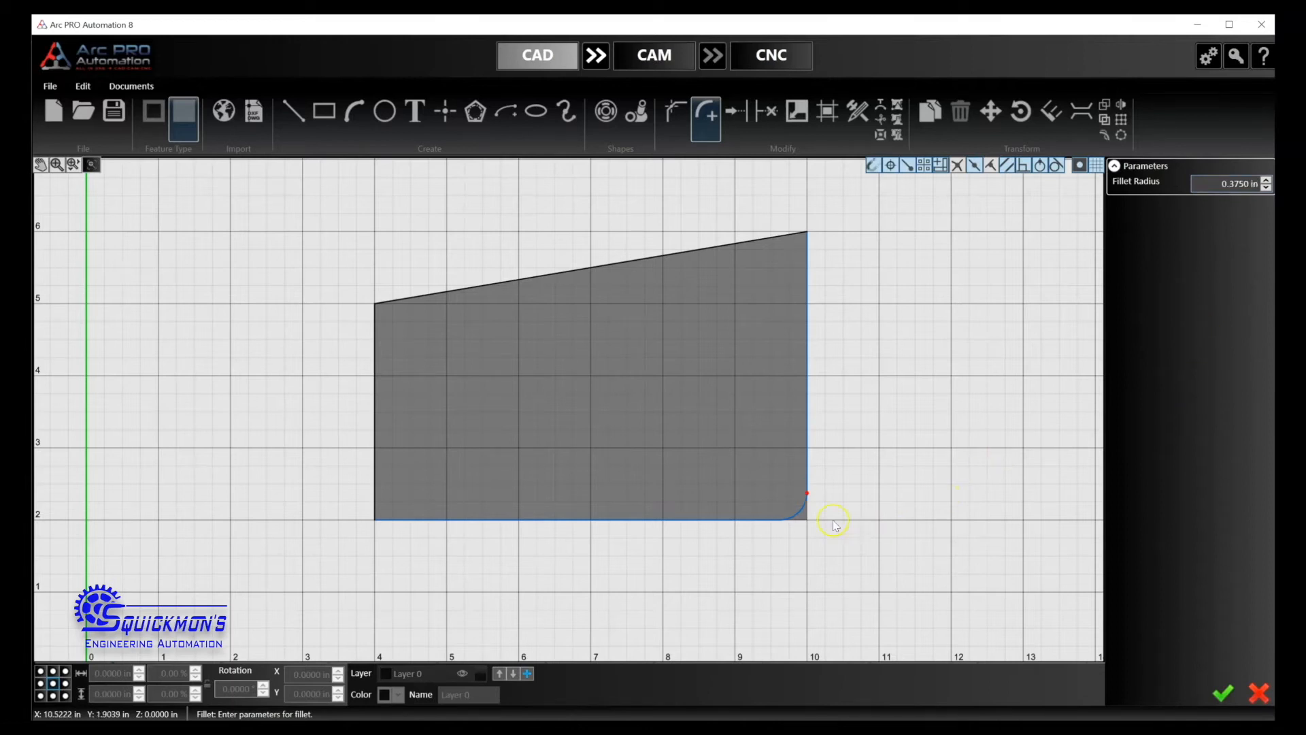
left_click(1270, 187)
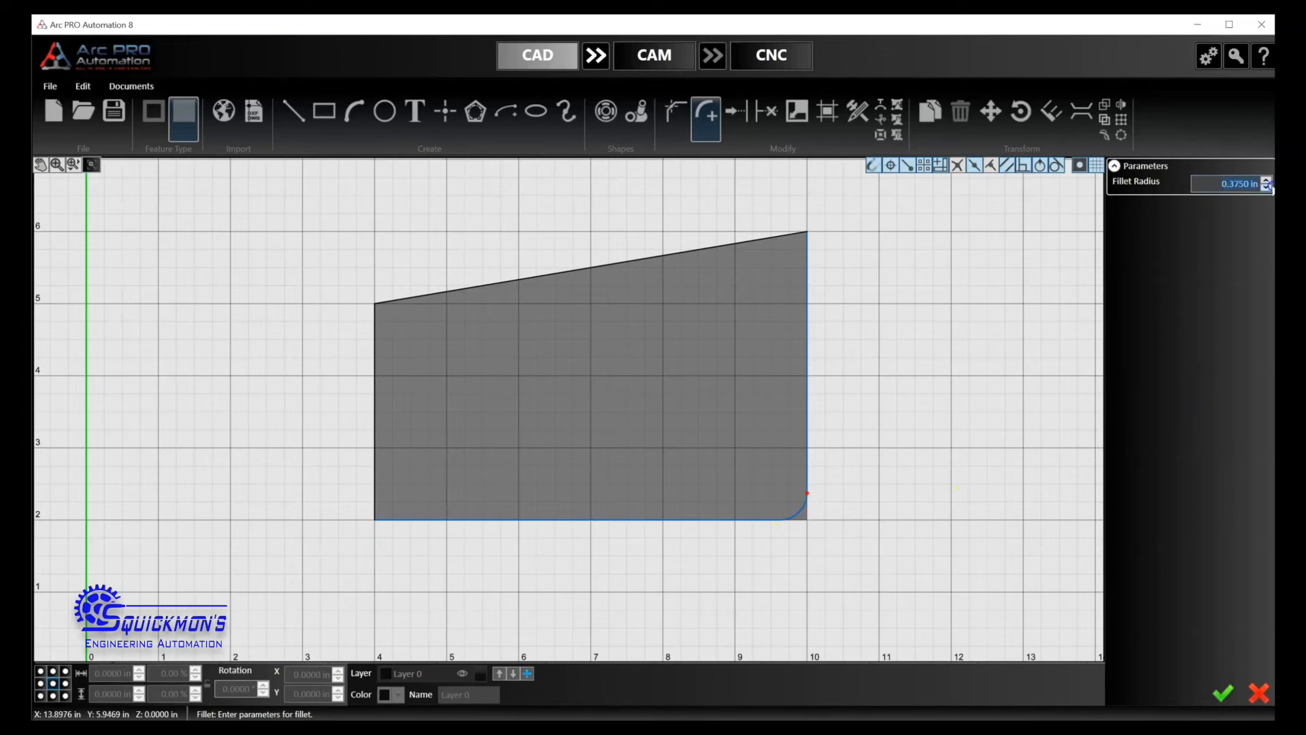
type("1")
left_click(1210, 300)
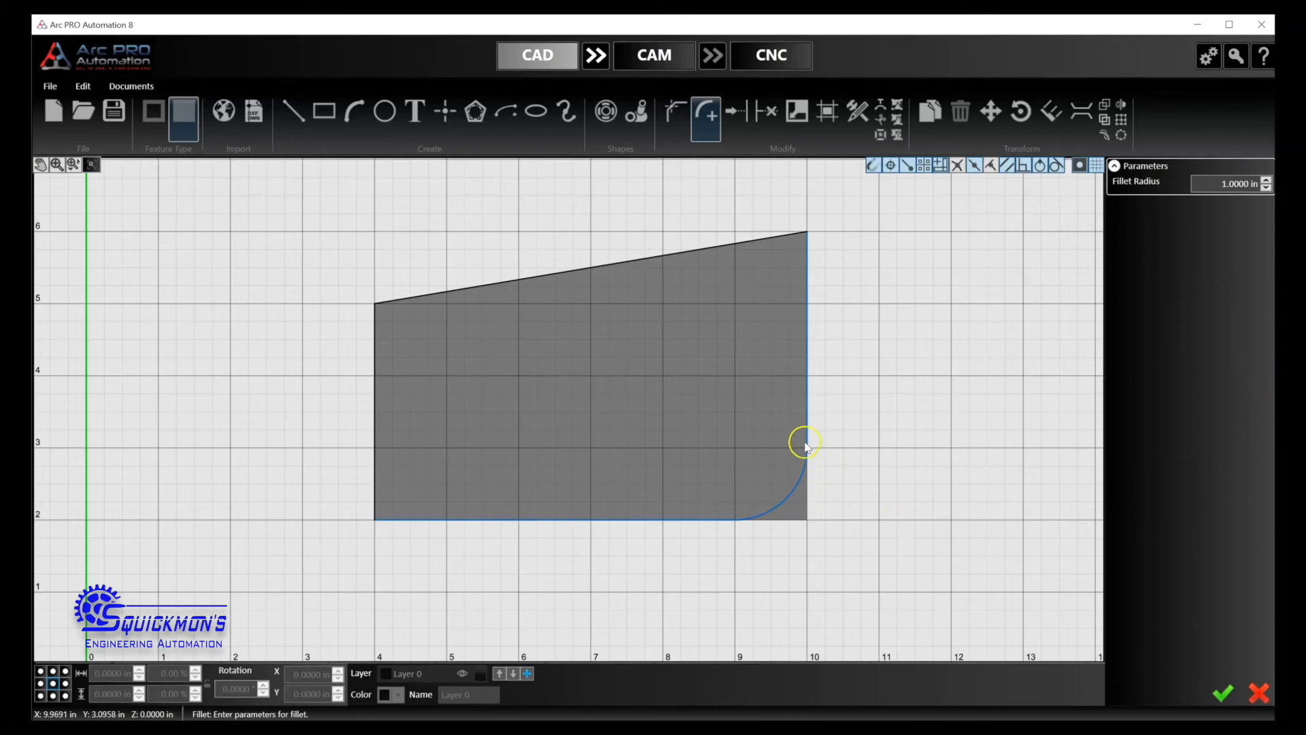
Adjust the lower-right fillet freehand to a radius of about 0.998 in, apply it and clear the selection.
mouse_move(807, 446)
left_mouse_down()
mouse_move(810, 417)
mouse_move(806, 460)
left_mouse_up()
left_click_drag(799, 643, 843, 444)
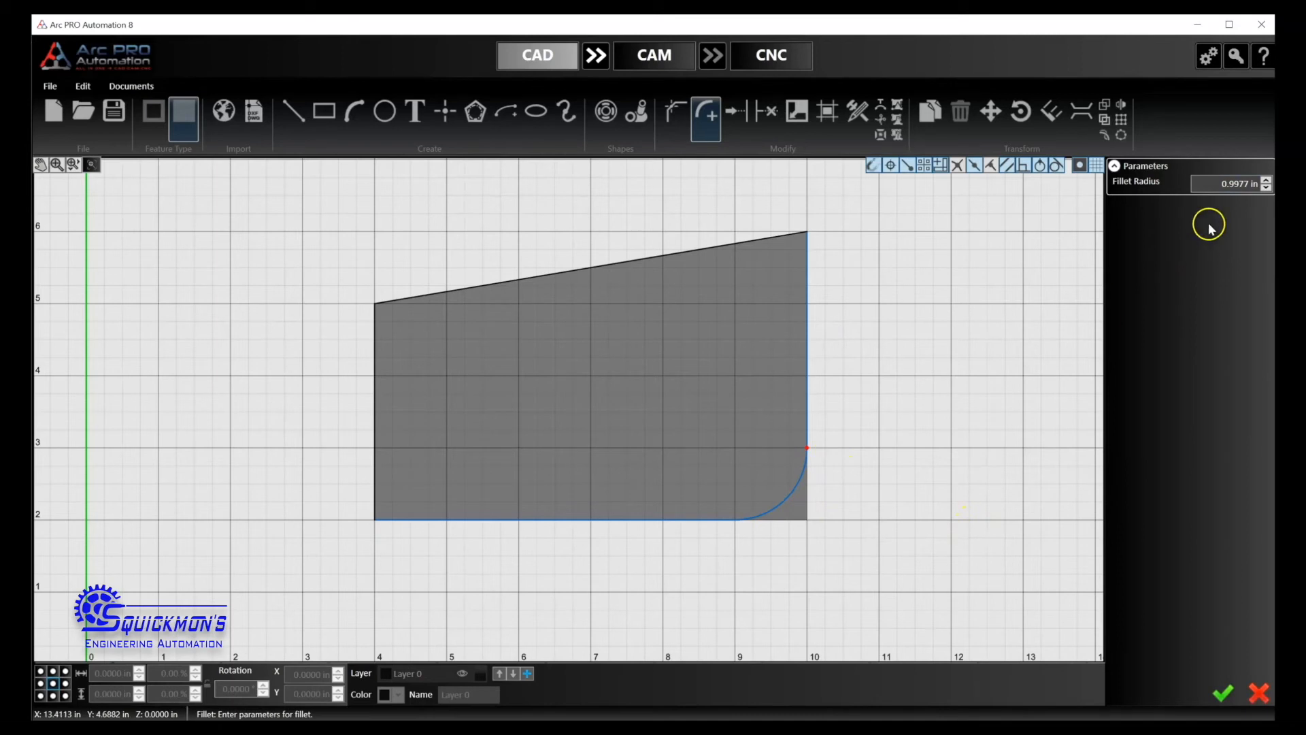
left_click(1226, 184)
left_click(889, 418)
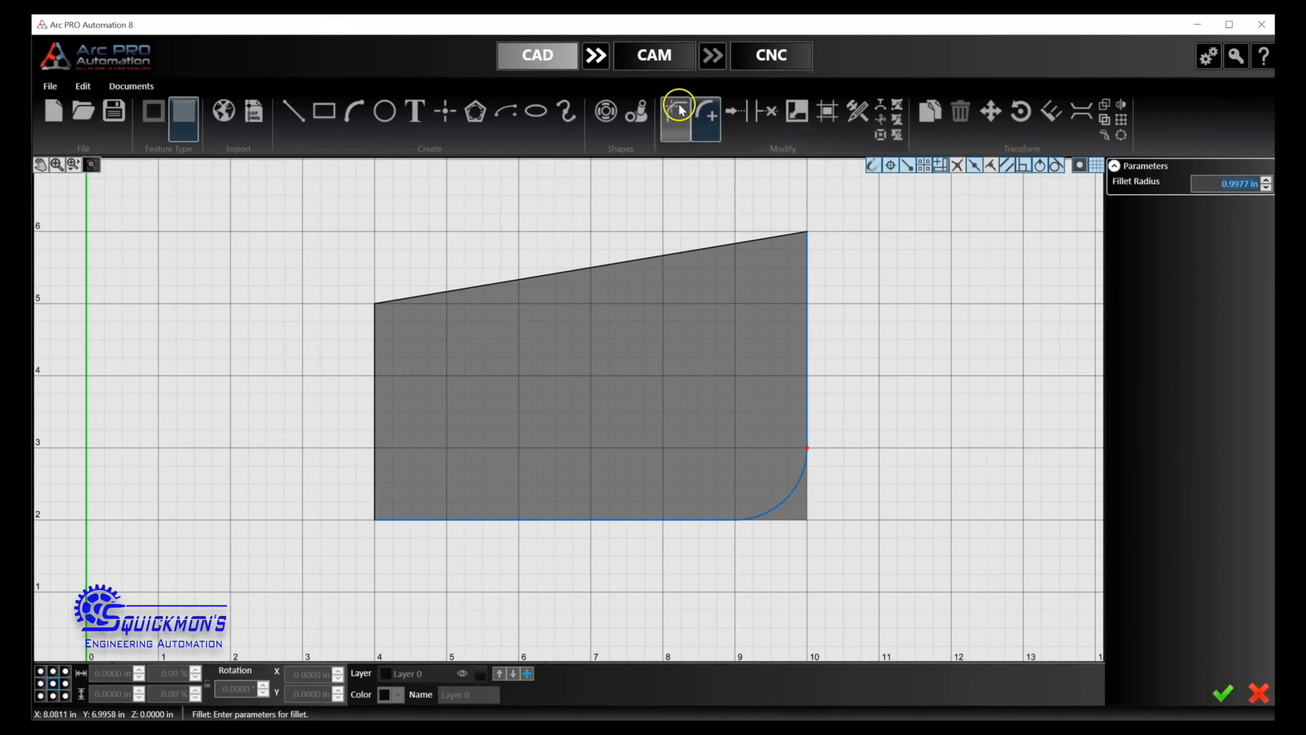
left_click(1229, 696)
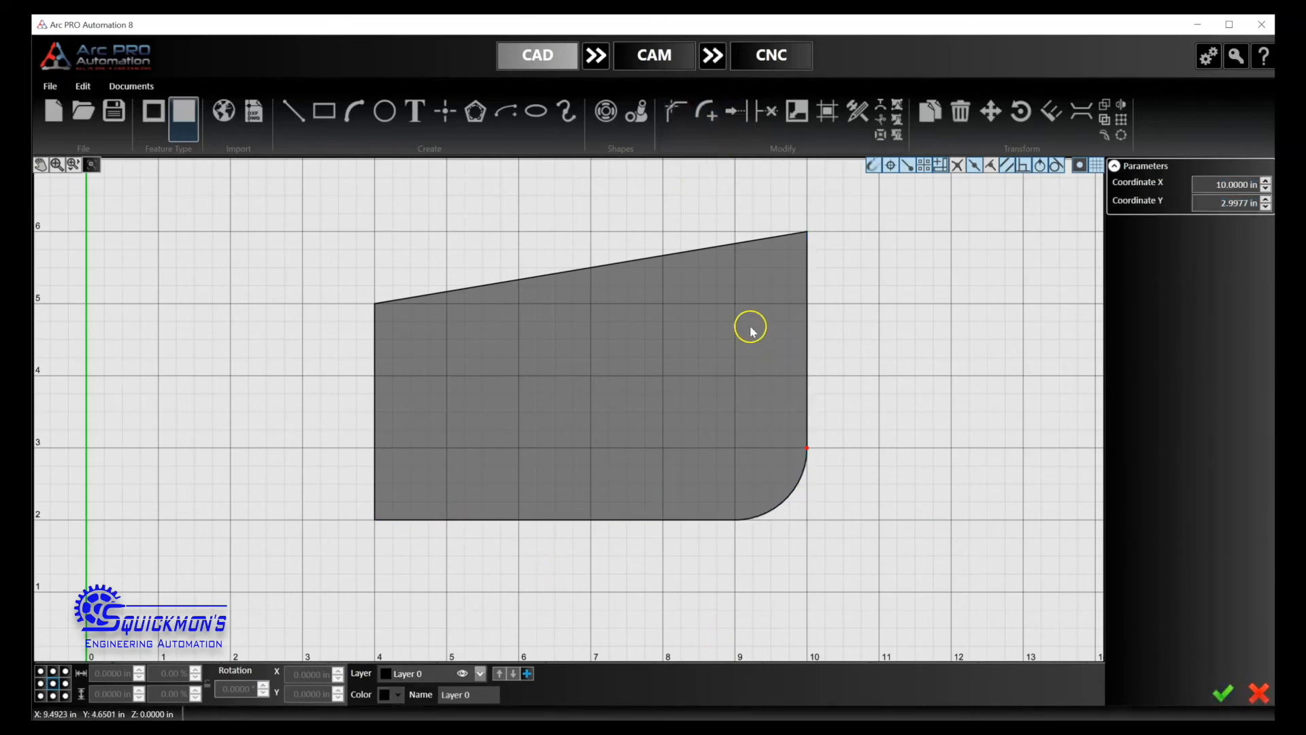
right_click(834, 510)
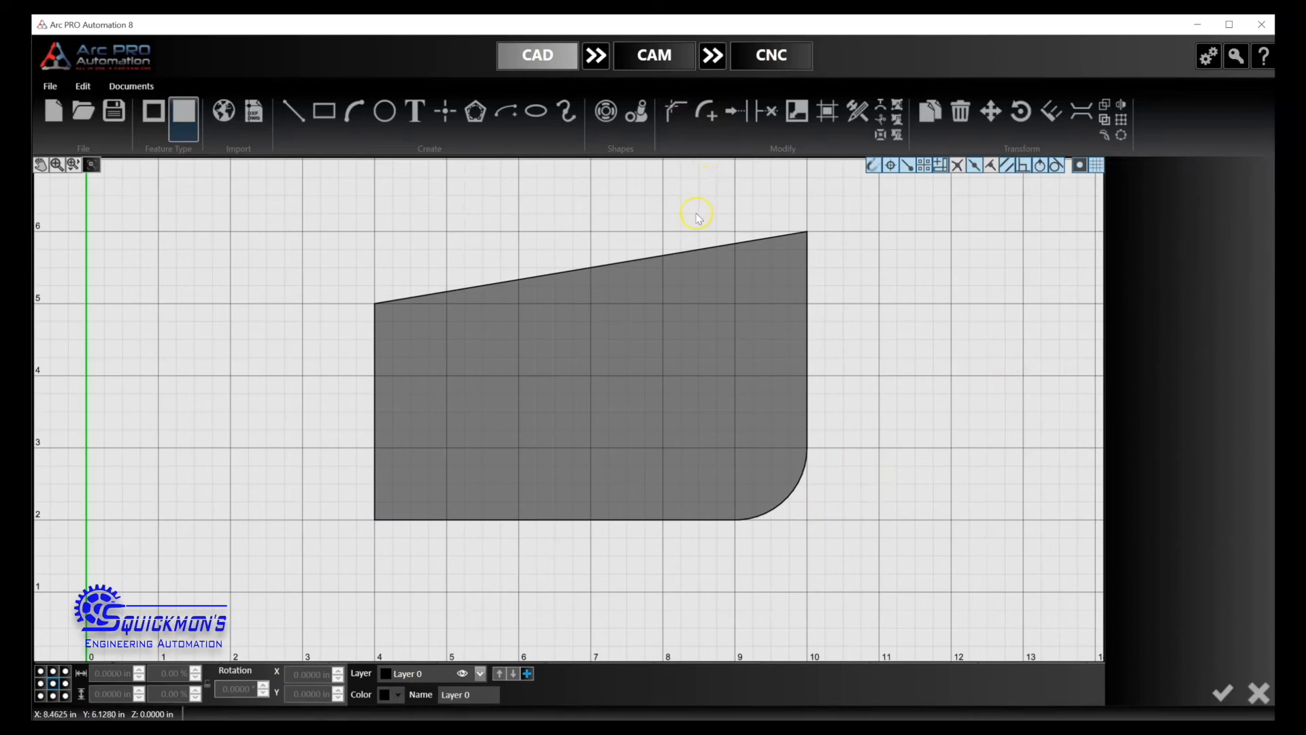
Chamfer the shape's lower-left corner with an unlocked angle, using distances of 0.5 in and 1 in.
left_click(676, 114)
left_click(375, 521)
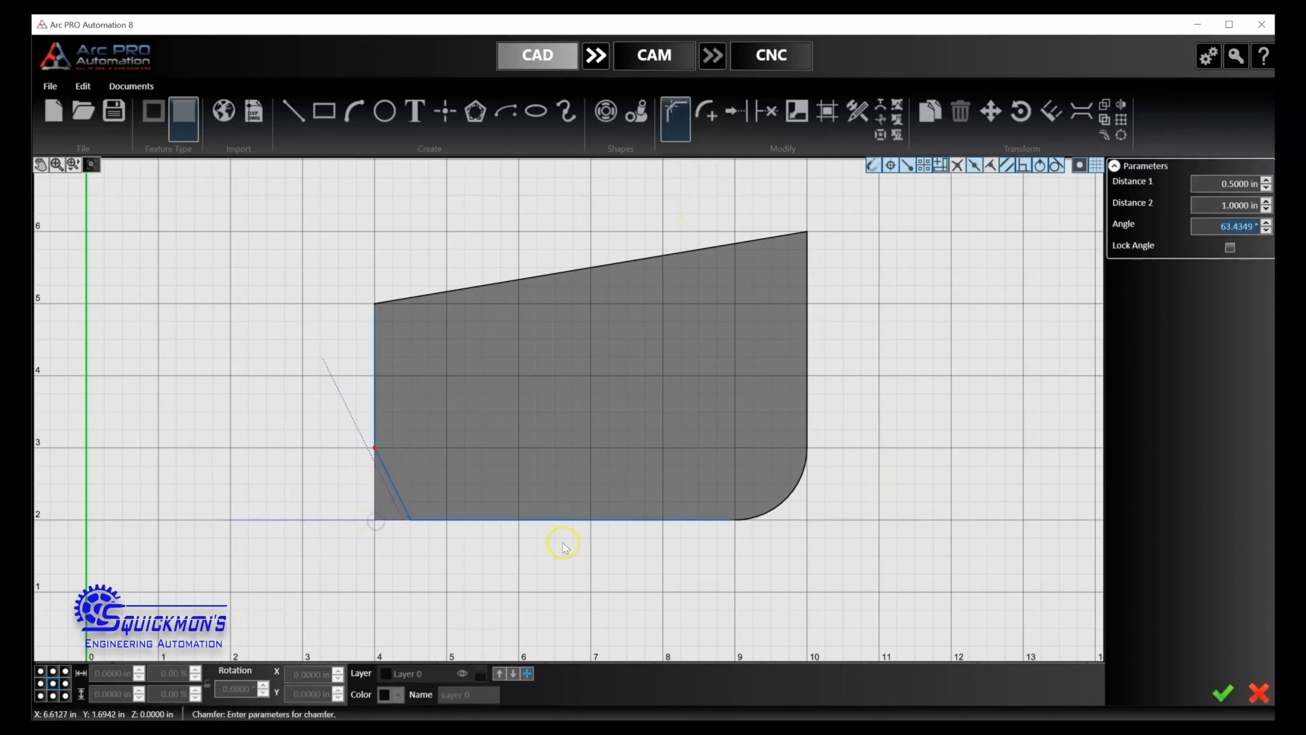
left_click(1233, 694)
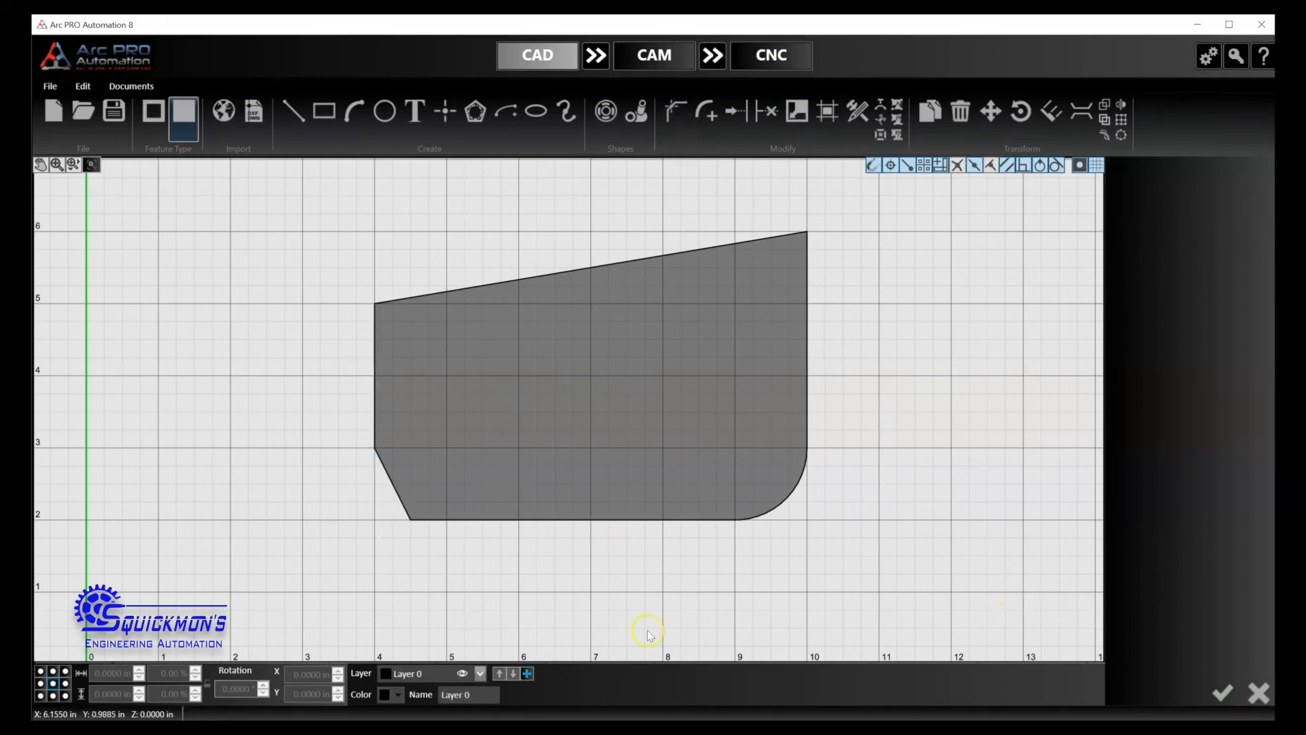